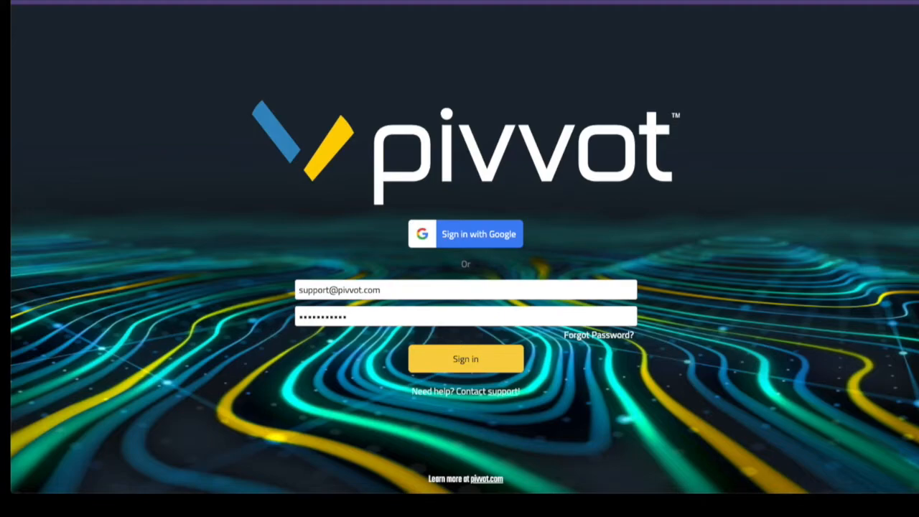
Sign in with the prefilled support account and open the map application.
{"action": "left_click", "coordinate": [480, 364]}
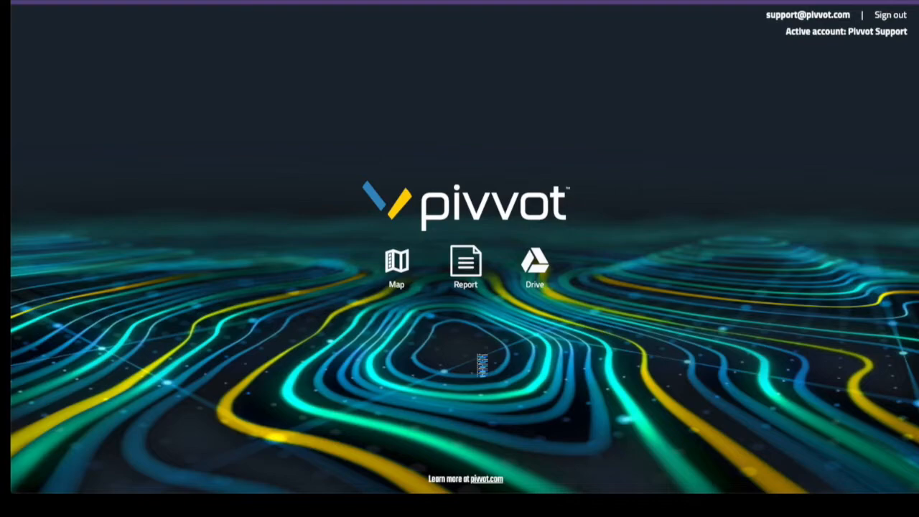
{"action": "left_click", "coordinate": [397, 264]}
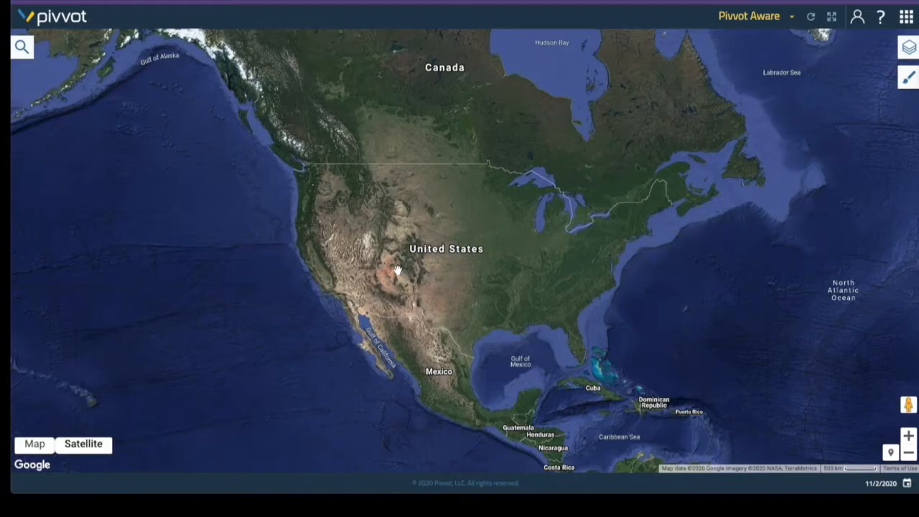
Search for Miller farm in Troy, NY, and zoom the map to the place found.
{"action": "left_click", "coordinate": [21, 48]}
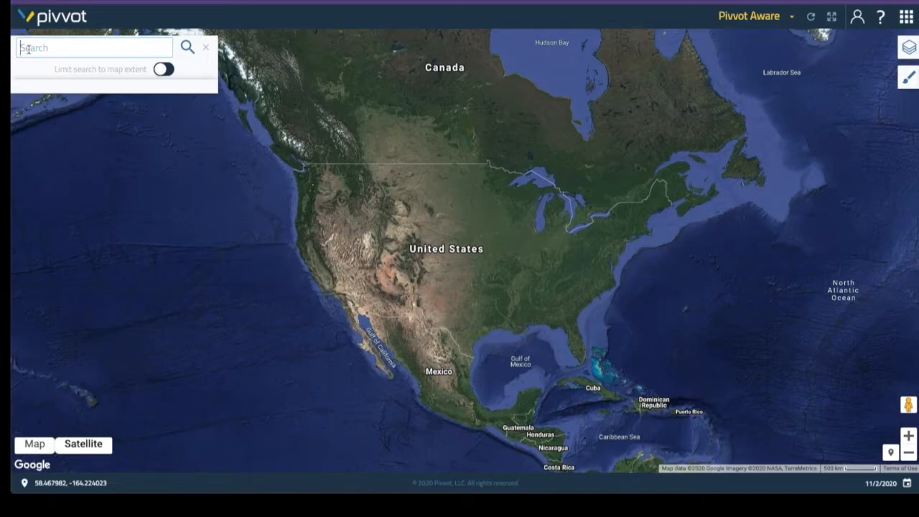
{"action": "key", "text": "ctrl+v"}
{"action": "key", "text": "Return"}
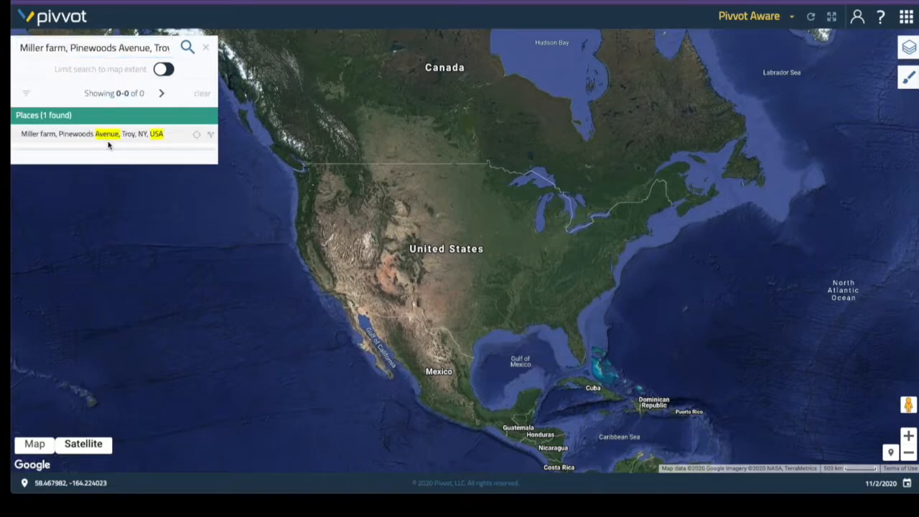
{"action": "left_click", "coordinate": [196, 138]}
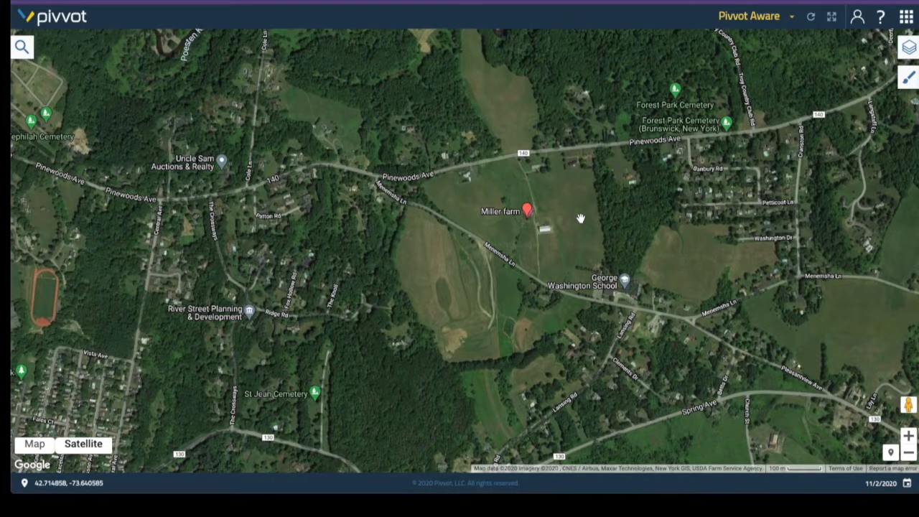
Show the NHD Flowline, NHD Waterbody, NWI Wetland and Property Parcel layers on the map around Miller farm.
{"action": "left_click", "coordinate": [908, 47]}
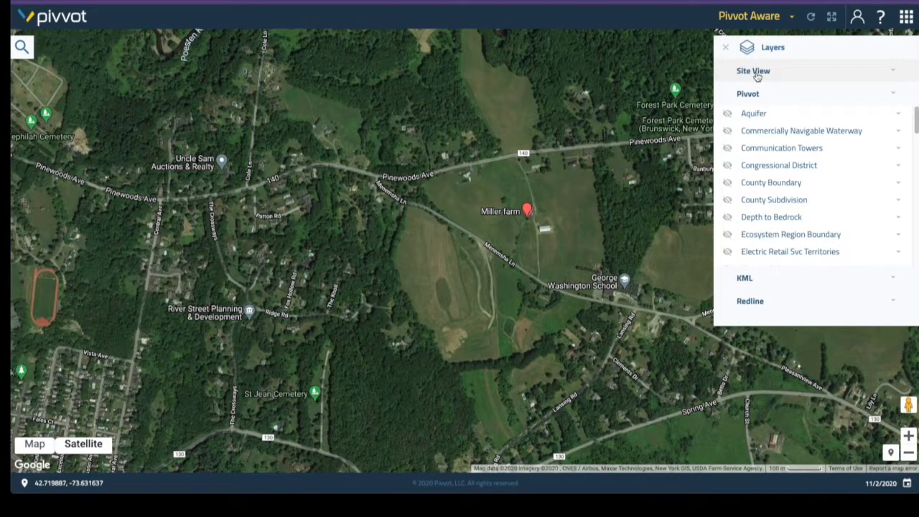
{"action": "scroll", "coordinate": [760, 154], "scroll_direction": "down", "scroll_amount": 1}
{"action": "scroll", "coordinate": [774, 166], "scroll_direction": "down", "scroll_amount": 6}
{"action": "scroll", "coordinate": [774, 167], "scroll_direction": "down", "scroll_amount": 10}
{"action": "scroll", "coordinate": [773, 163], "scroll_direction": "down", "scroll_amount": 4}
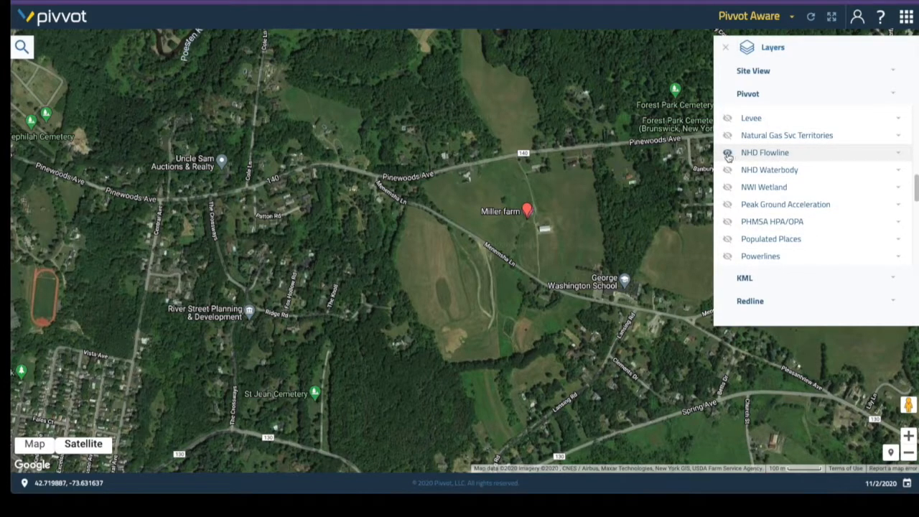
{"action": "left_click", "coordinate": [727, 153]}
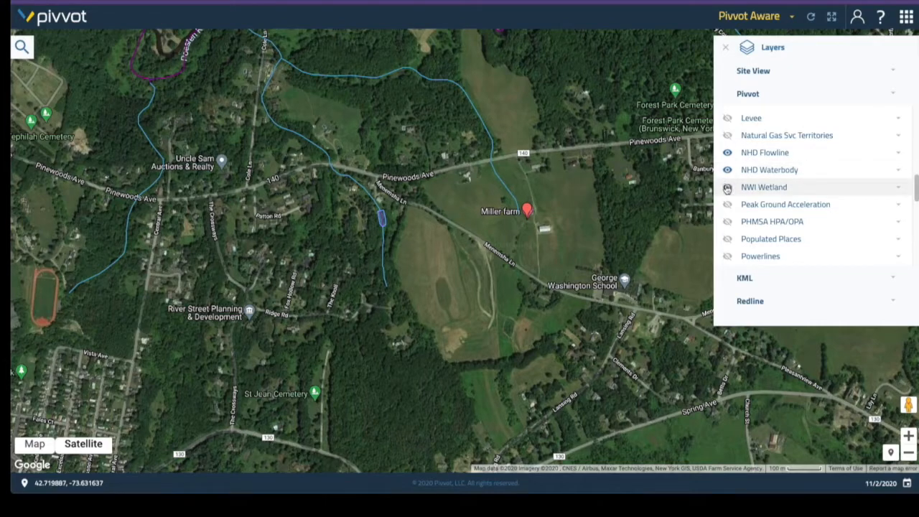
{"action": "left_click", "coordinate": [727, 188]}
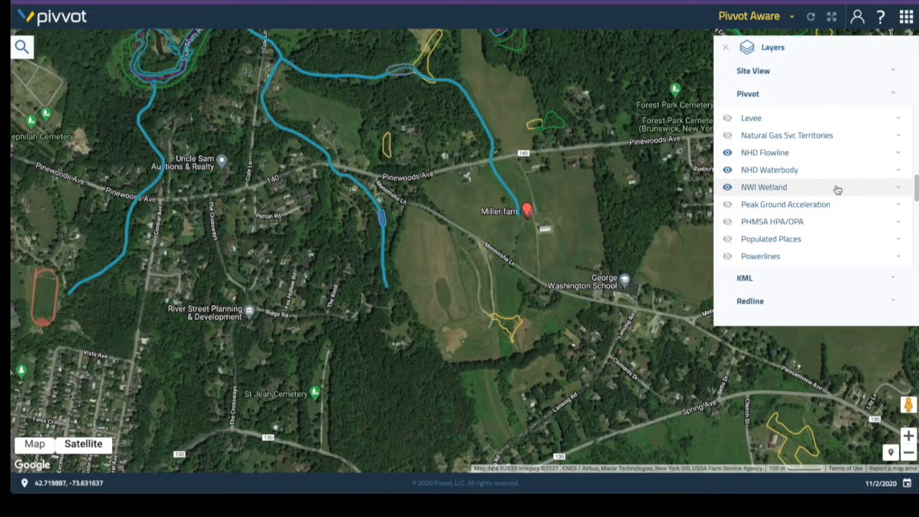
{"action": "scroll", "coordinate": [826, 190], "scroll_direction": "down", "scroll_amount": 2}
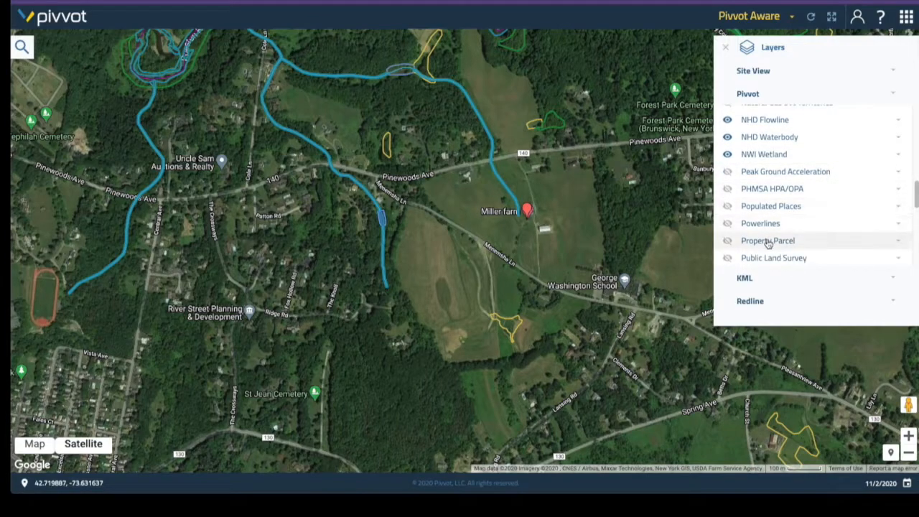
{"action": "left_click", "coordinate": [726, 242]}
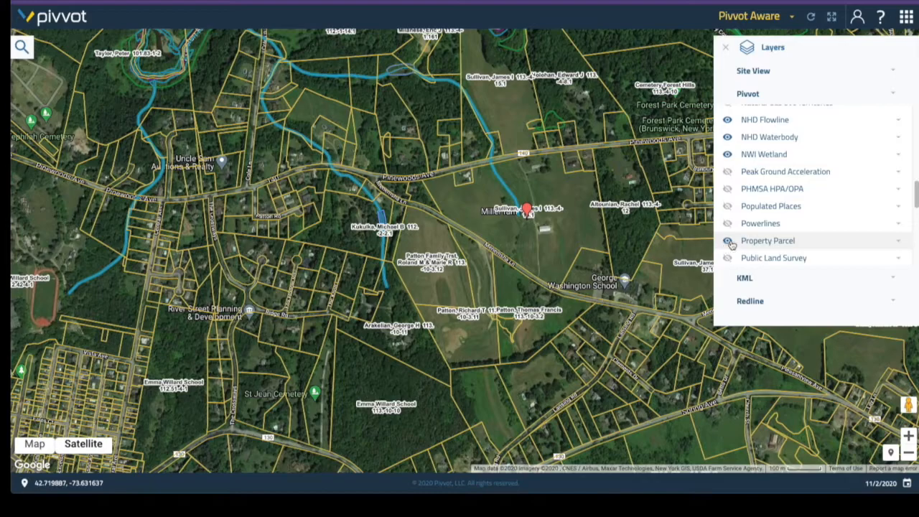
Hide the Property Parcel, NWI Wetland, NHD Waterbody and NHD Flowline layers and close the layer list.
{"action": "left_click", "coordinate": [727, 242]}
{"action": "left_click", "coordinate": [727, 154]}
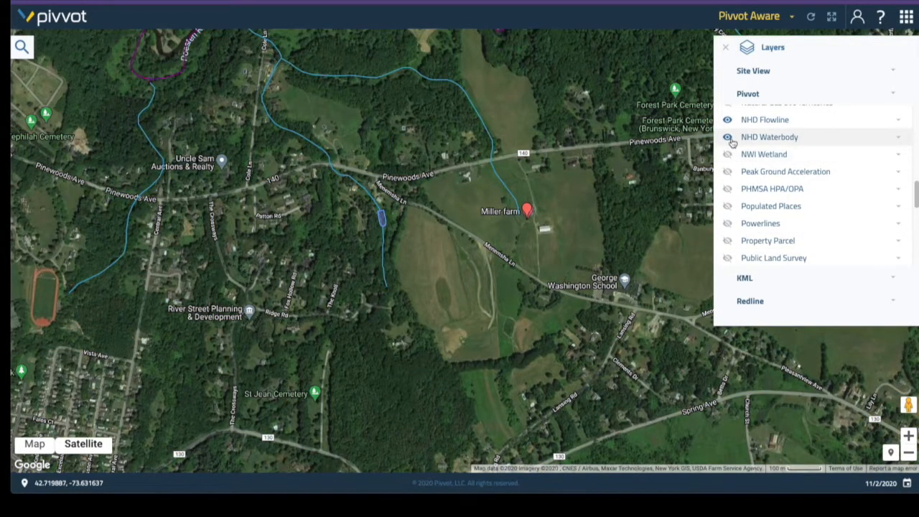
{"action": "left_click", "coordinate": [727, 136]}
{"action": "left_click", "coordinate": [727, 119]}
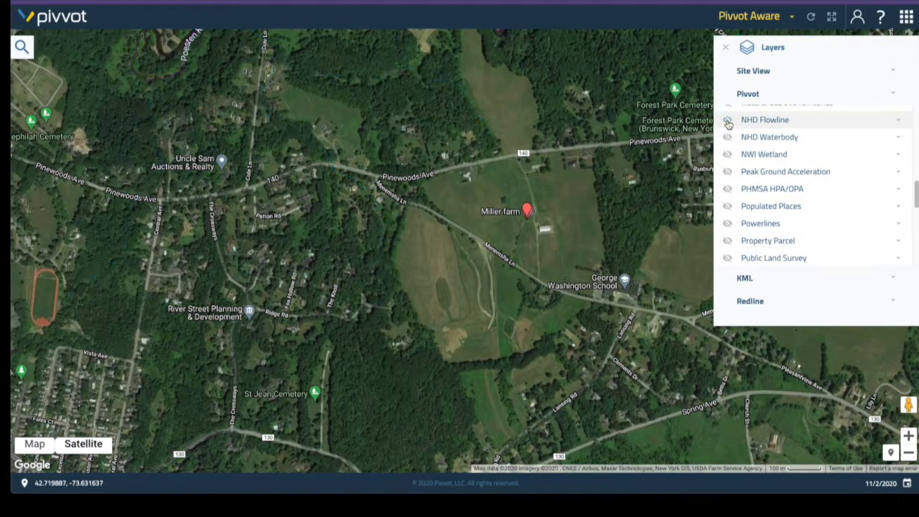
{"action": "left_click", "coordinate": [724, 48]}
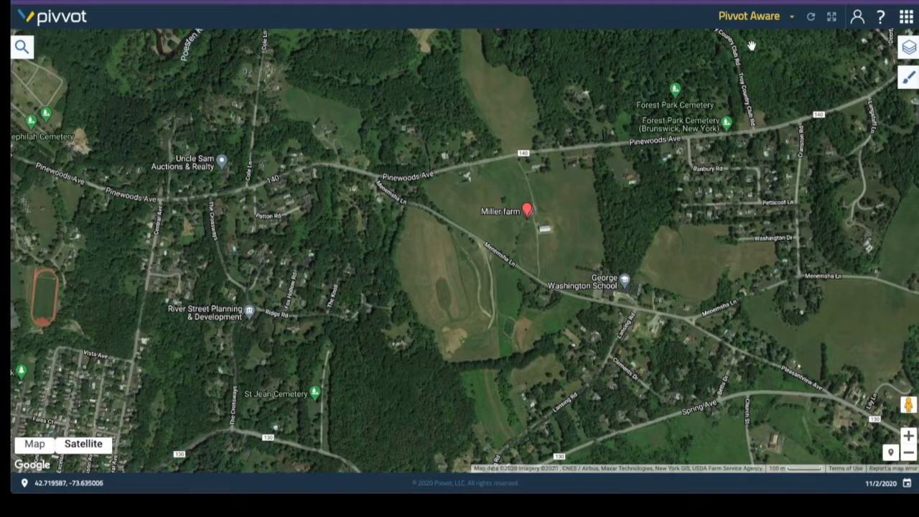
Start a polygon location analysis in a new project named Solar Project and name its first location Location 1.
{"action": "left_click", "coordinate": [909, 78]}
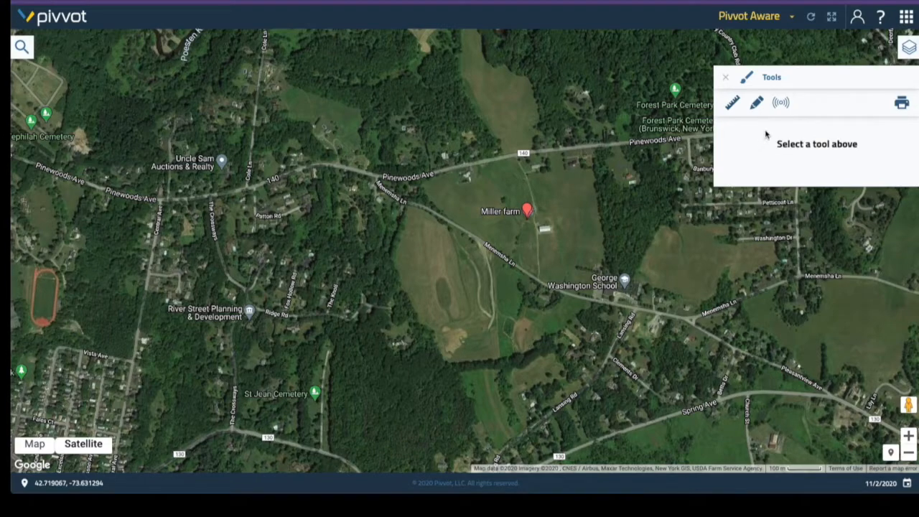
{"action": "left_click", "coordinate": [785, 107]}
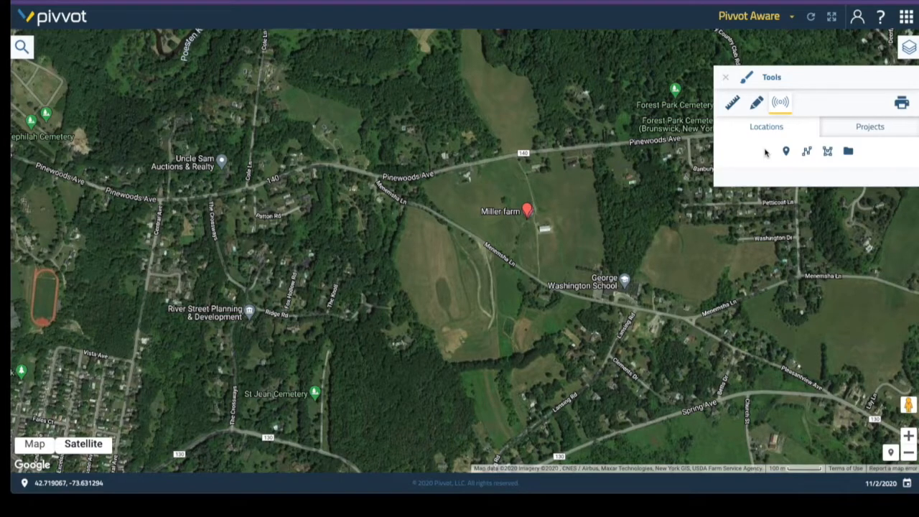
{"action": "left_click", "coordinate": [827, 152]}
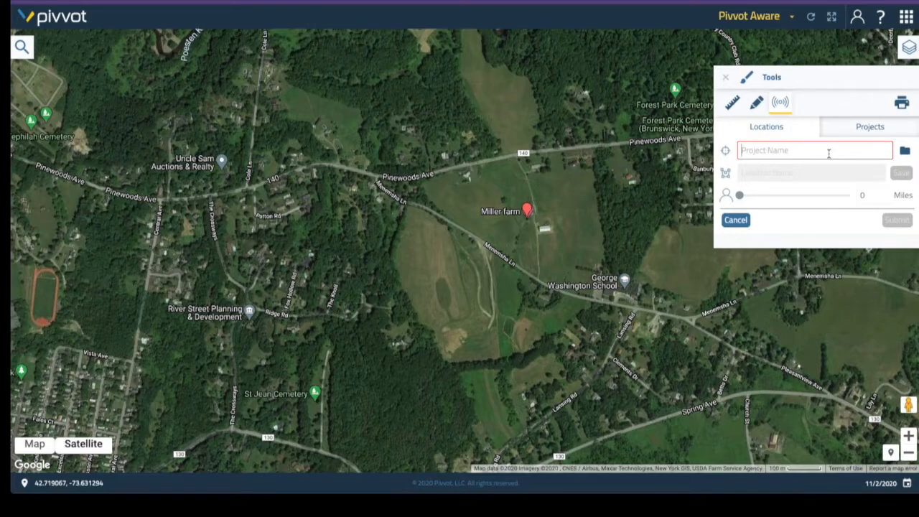
{"action": "left_click", "coordinate": [828, 154]}
{"action": "type", "text": "S"}
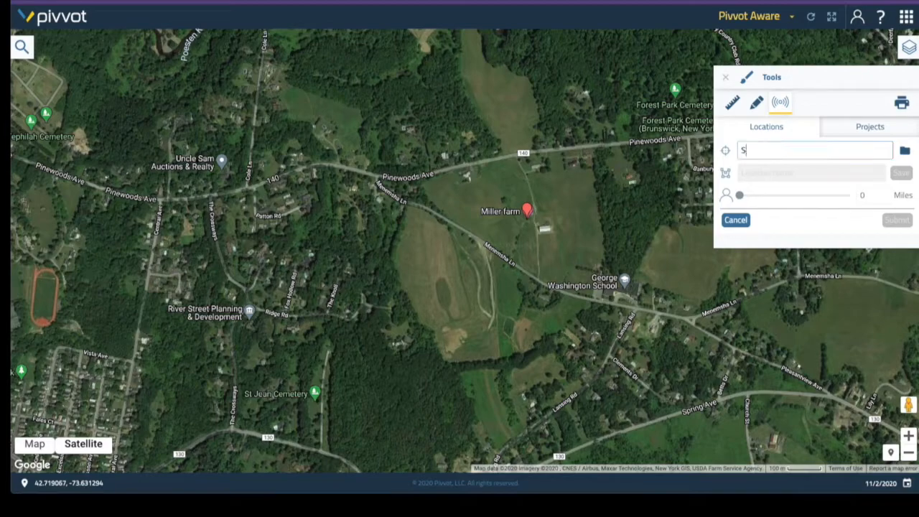
{"action": "type", "text": "olar Project"}
{"action": "key", "text": "Return"}
{"action": "type", "text": "Locat"}
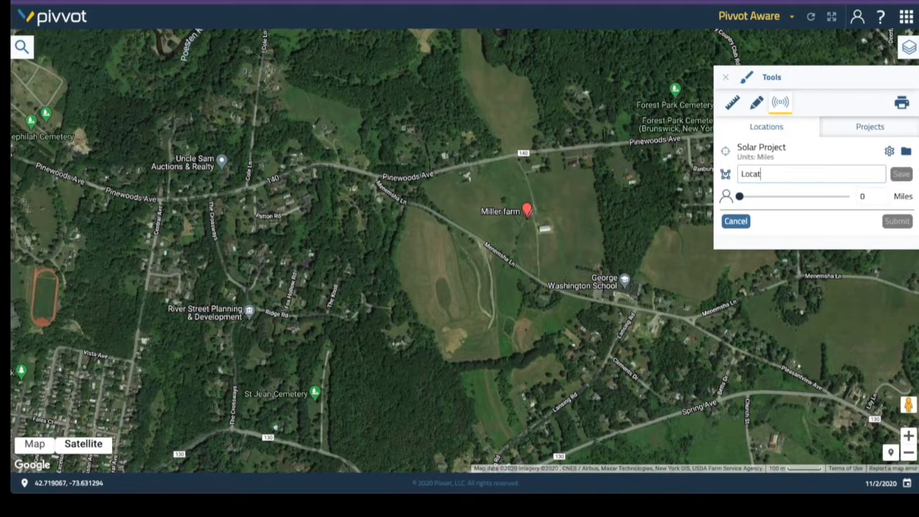
{"action": "type", "text": "ion 1"}
Outline a four-sided area on the field northeast of the Miller farm barns and save it with a 0.1-mile buffer.
{"action": "left_click", "coordinate": [726, 176]}
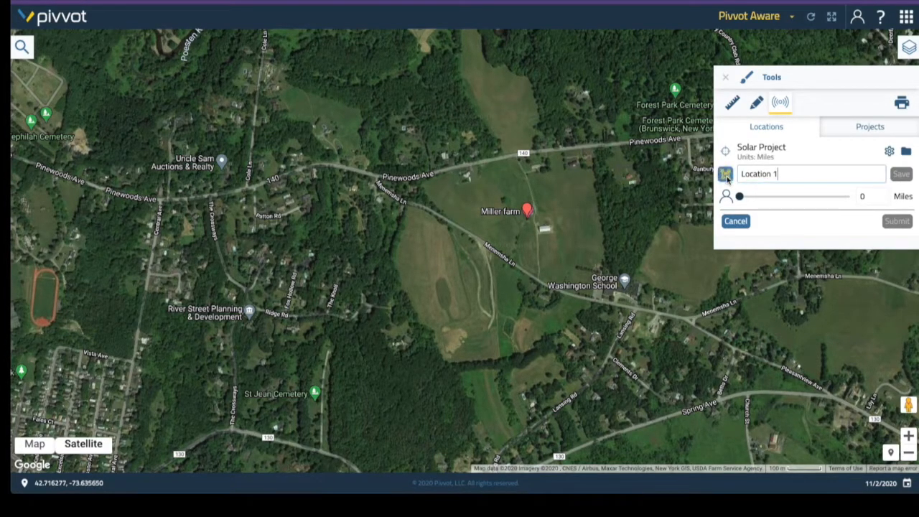
{"action": "scroll", "coordinate": [553, 199], "scroll_direction": "up", "scroll_amount": 2}
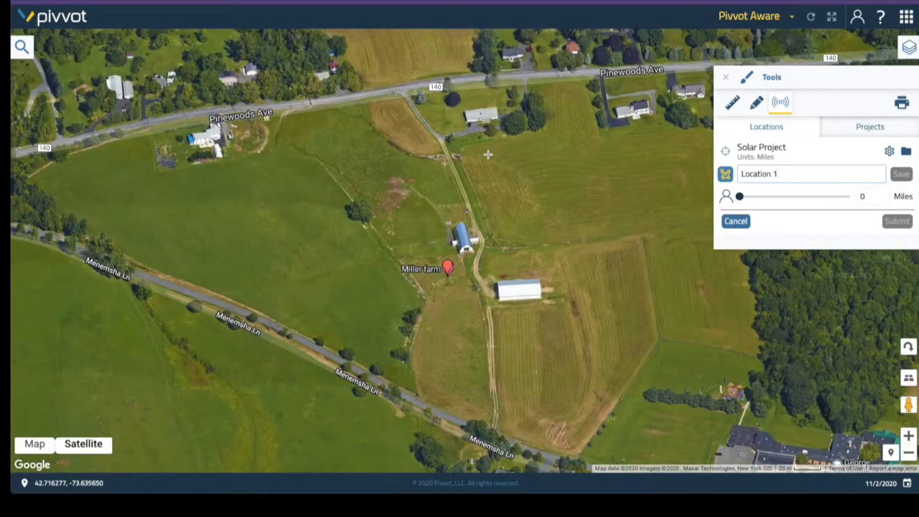
{"action": "left_click", "coordinate": [487, 153]}
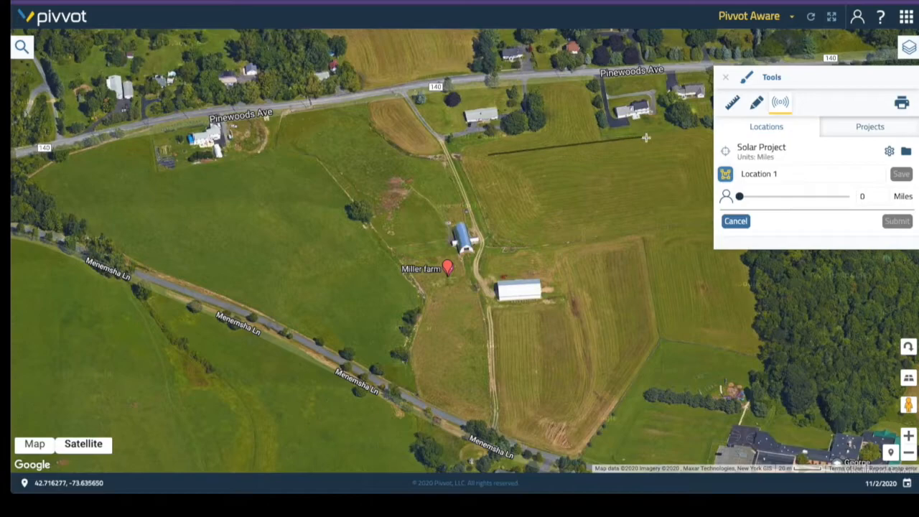
{"action": "left_click", "coordinate": [671, 140]}
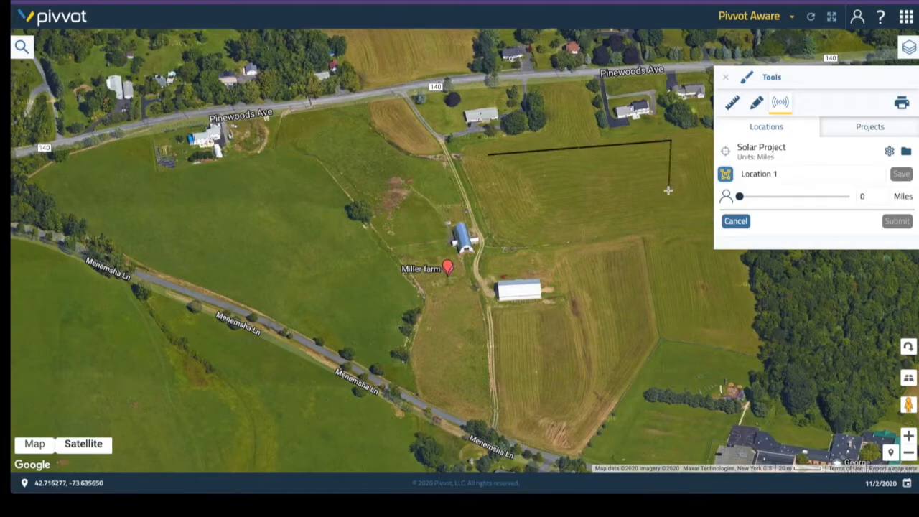
{"action": "left_click", "coordinate": [679, 226]}
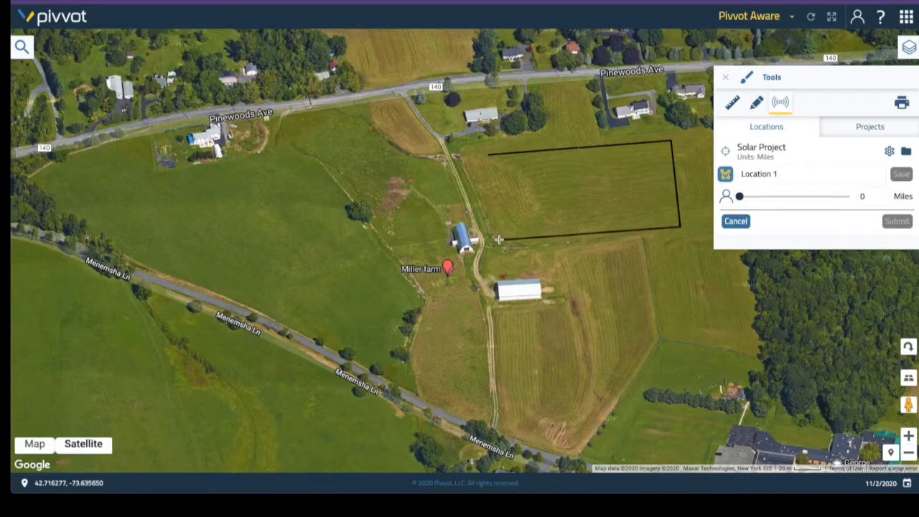
{"action": "left_click", "coordinate": [498, 239]}
{"action": "left_click", "coordinate": [487, 155]}
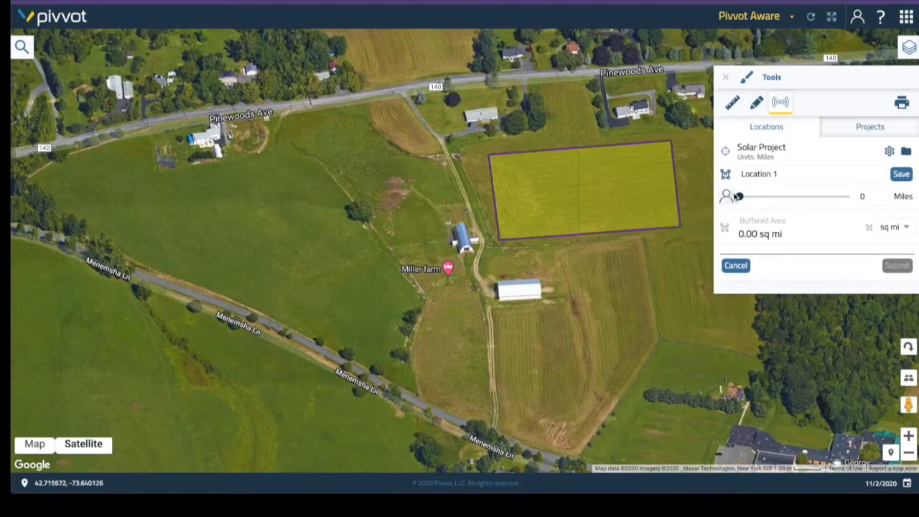
{"action": "left_click_drag", "start_coordinate": [739, 199], "coordinate": [743, 199]}
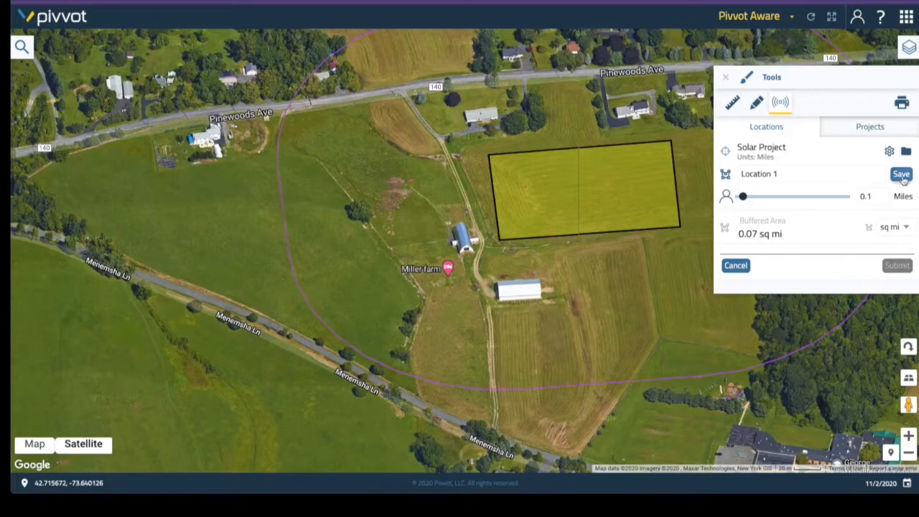
{"action": "left_click", "coordinate": [901, 174]}
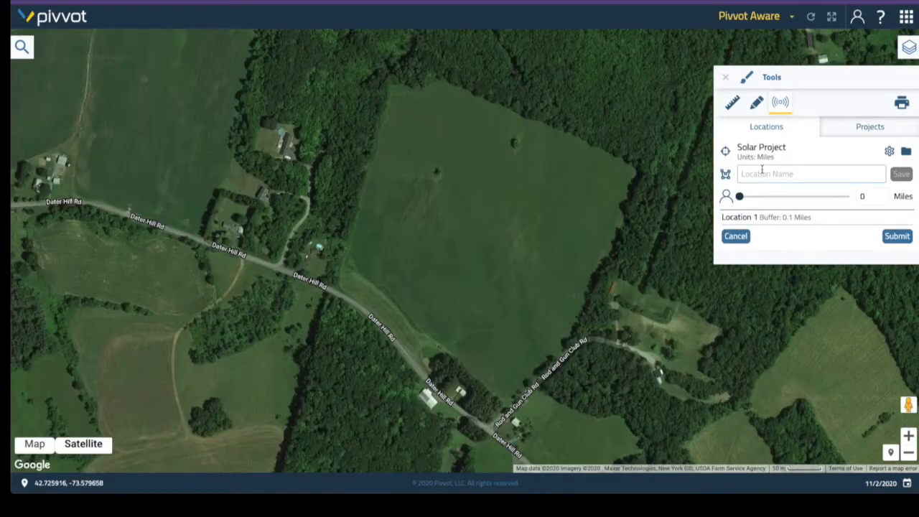
Name the second location Location 2 and outline it as a four-sided polygon on the field northeast of Dater Hill Rd.
{"action": "type", "text": "Location 2"}
{"action": "left_click", "coordinate": [725, 175]}
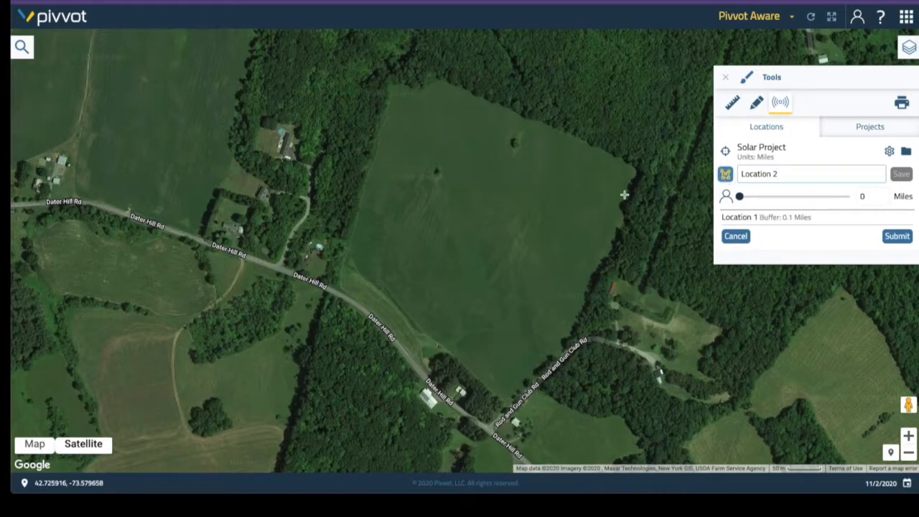
{"action": "left_click", "coordinate": [412, 141]}
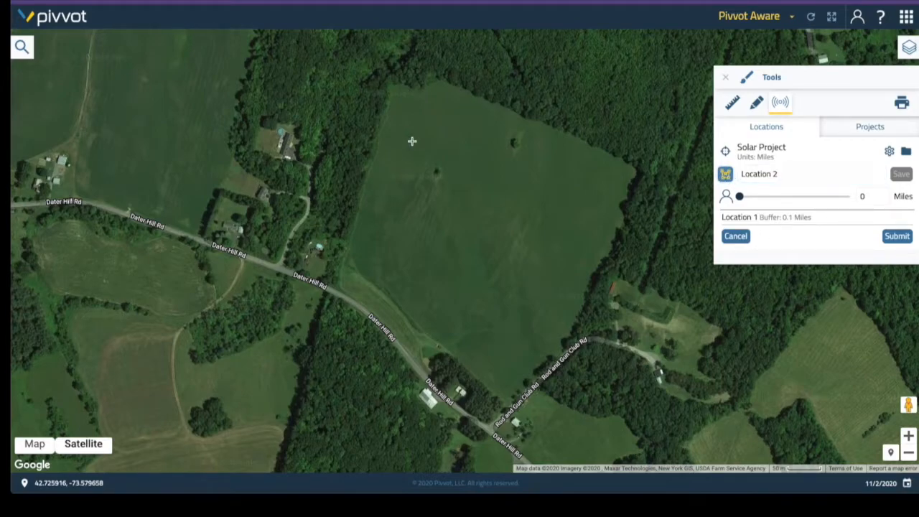
{"action": "left_click", "coordinate": [363, 274]}
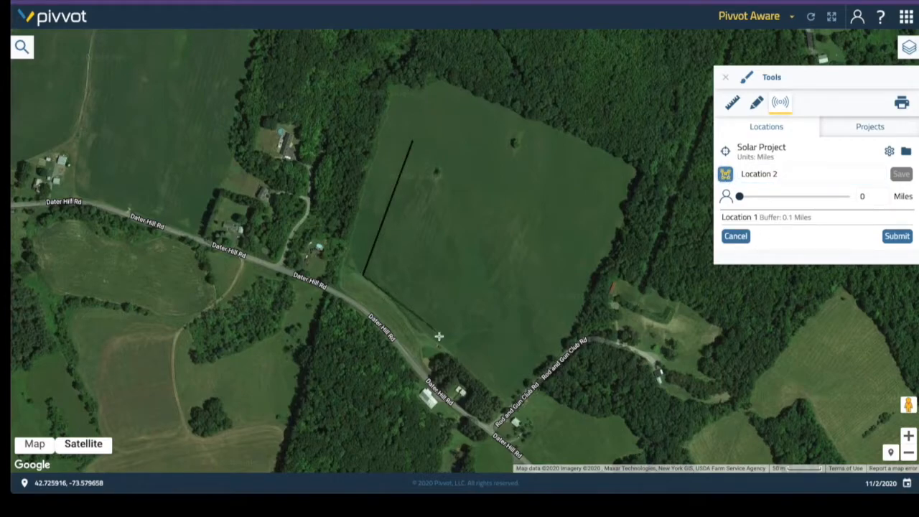
{"action": "left_click", "coordinate": [500, 385]}
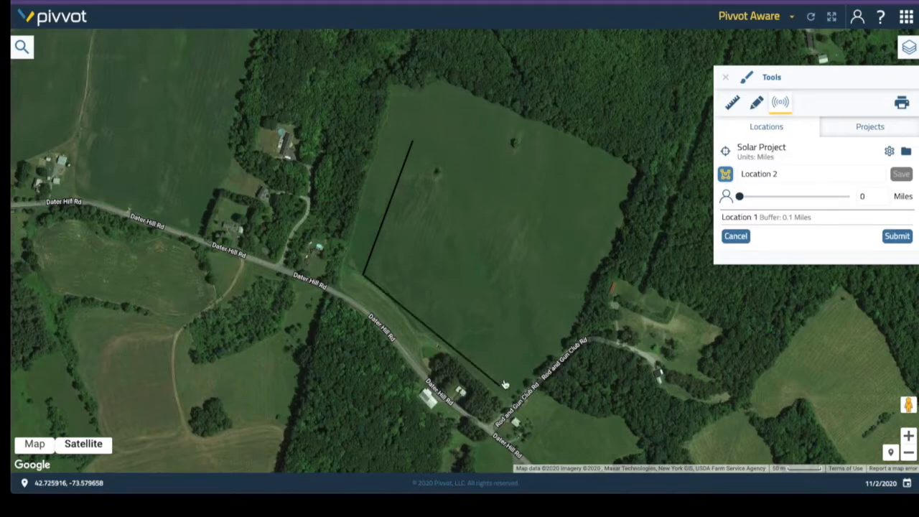
{"action": "left_click", "coordinate": [577, 215]}
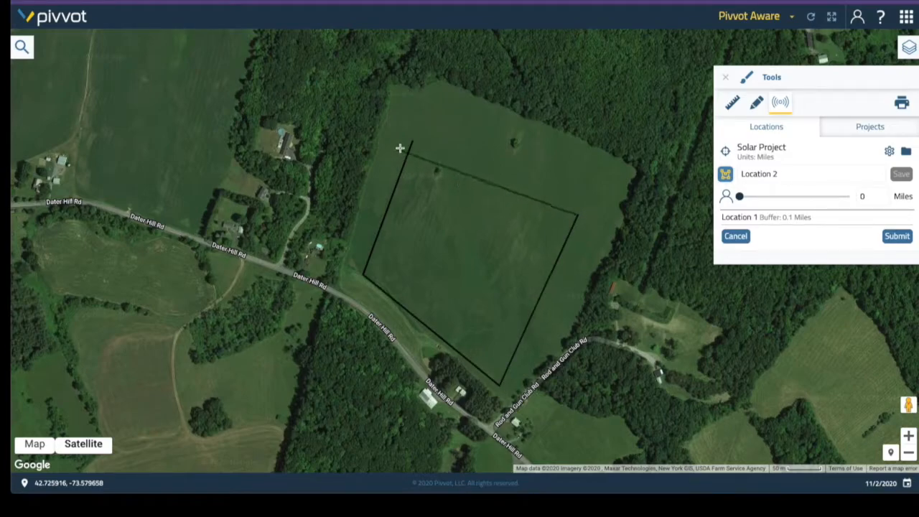
{"action": "left_click", "coordinate": [412, 142]}
Set the buffer of Location 2 to 0.1 miles and save the location.
{"action": "scroll", "coordinate": [412, 142], "scroll_direction": "up", "scroll_amount": 1}
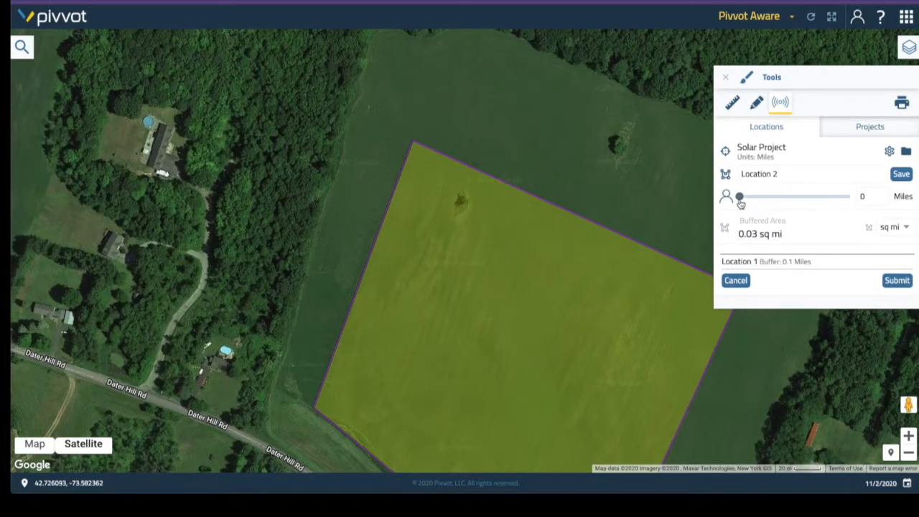
{"action": "left_click_drag", "start_coordinate": [741, 203], "coordinate": [743, 203]}
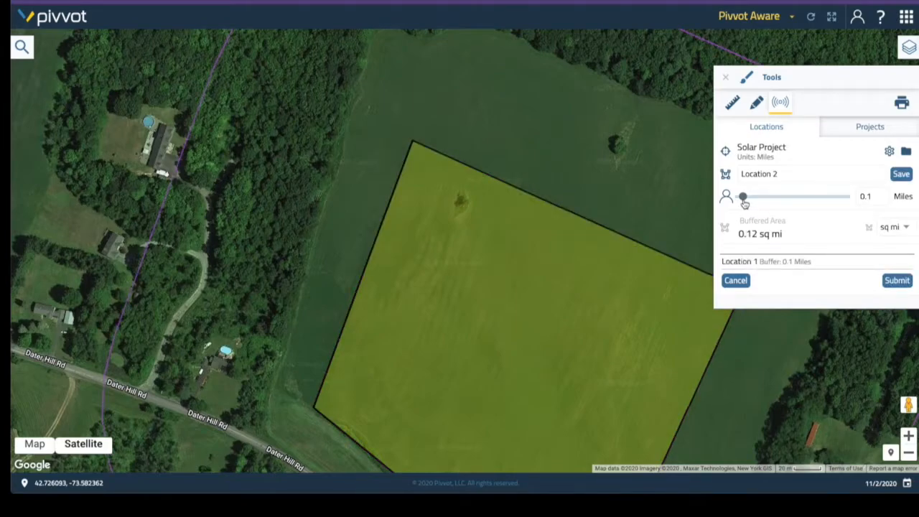
{"action": "left_click", "coordinate": [903, 172]}
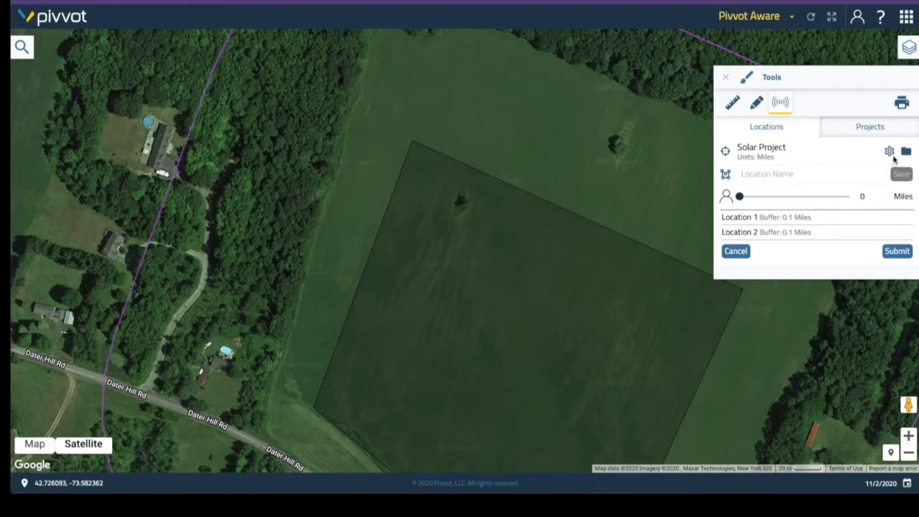
Save the Solar Project settings with all reporting datasets selected and submit the project for analysis.
{"action": "left_click", "coordinate": [889, 152]}
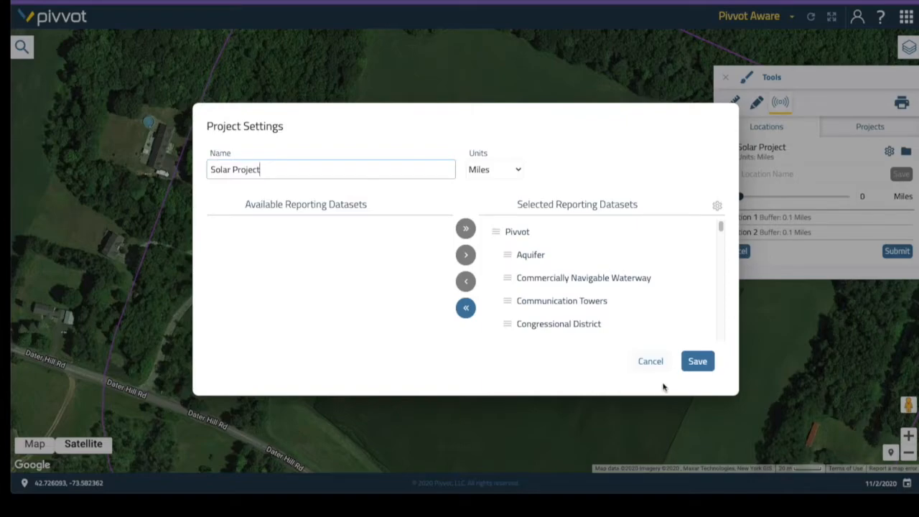
{"action": "left_click", "coordinate": [695, 364]}
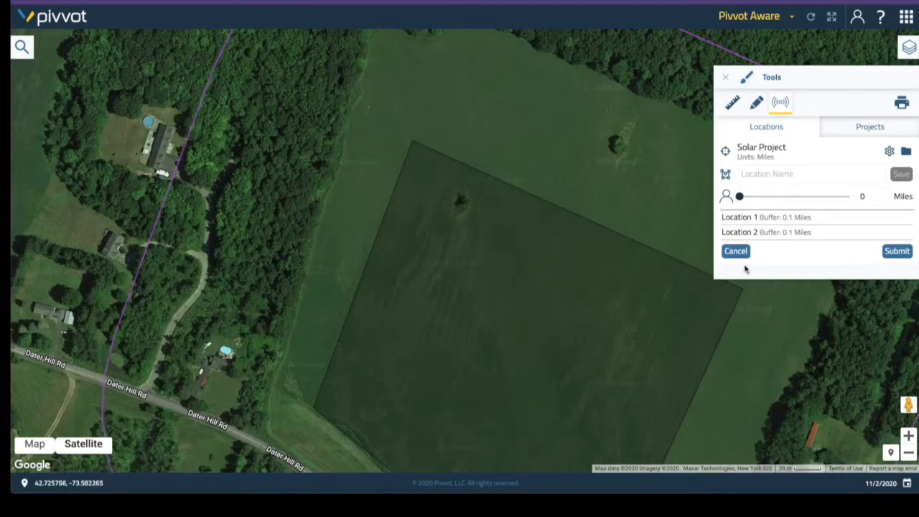
{"action": "left_click", "coordinate": [897, 250]}
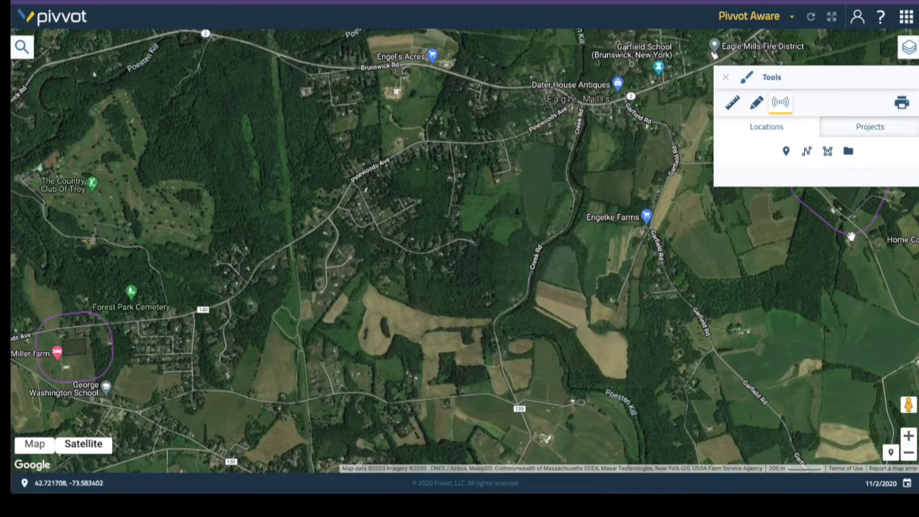
Download the Pivvot data of the second Solar Project in the project list and return to the map.
{"action": "left_click", "coordinate": [869, 130]}
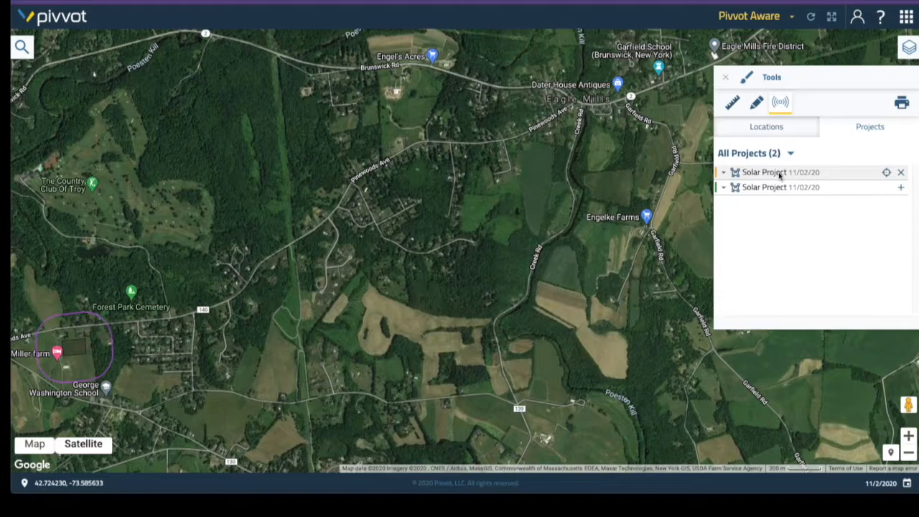
{"action": "left_click", "coordinate": [723, 189]}
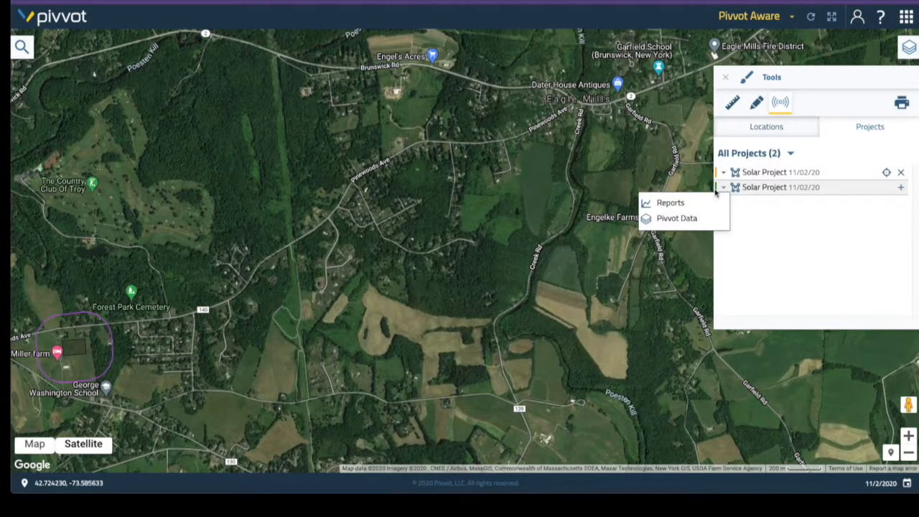
{"action": "left_click", "coordinate": [693, 226]}
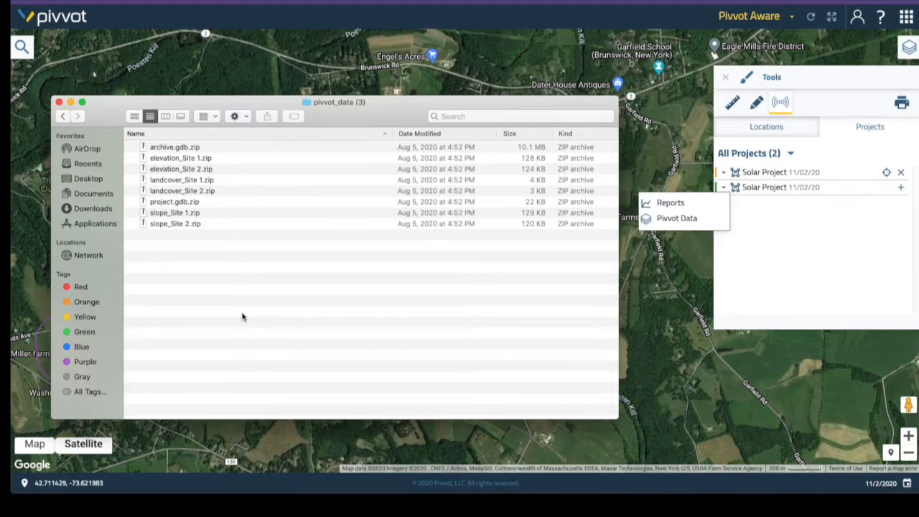
{"action": "key", "text": "super+Tab"}
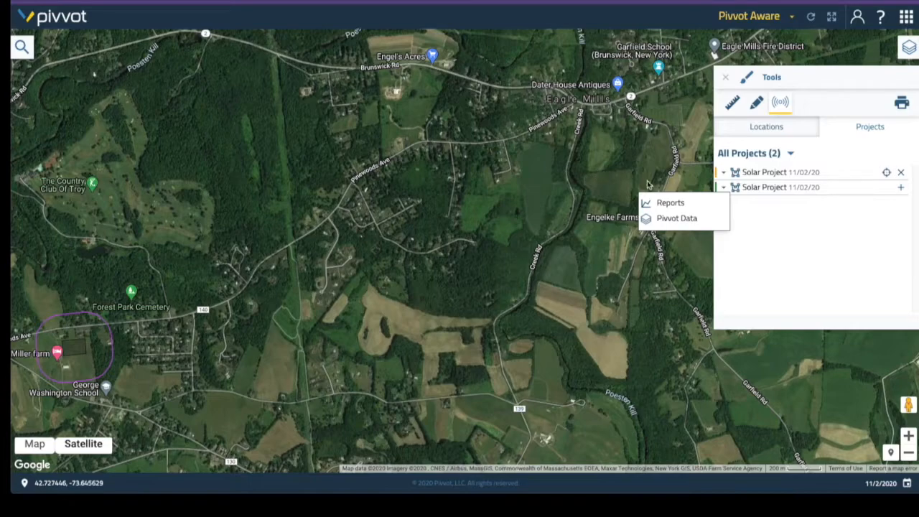
Open the reports of the second Solar Project and include Location 2 beside Location 1 in the comparison report to review their statistics.
{"action": "left_click", "coordinate": [668, 204]}
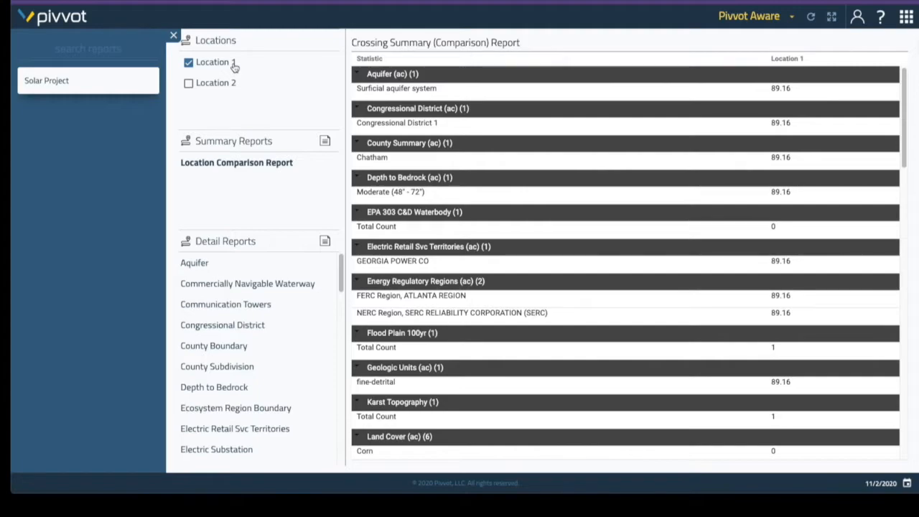
{"action": "left_click", "coordinate": [188, 84]}
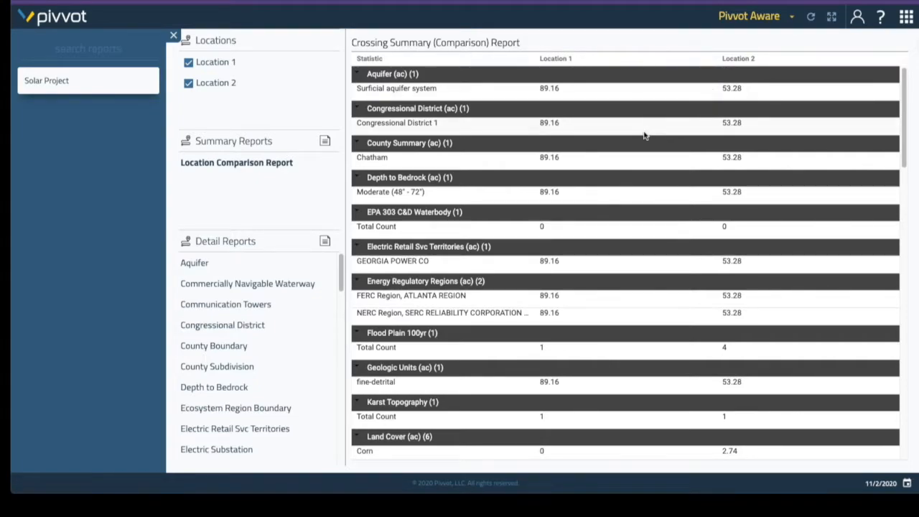
{"action": "scroll", "coordinate": [644, 135], "scroll_direction": "down", "scroll_amount": 8}
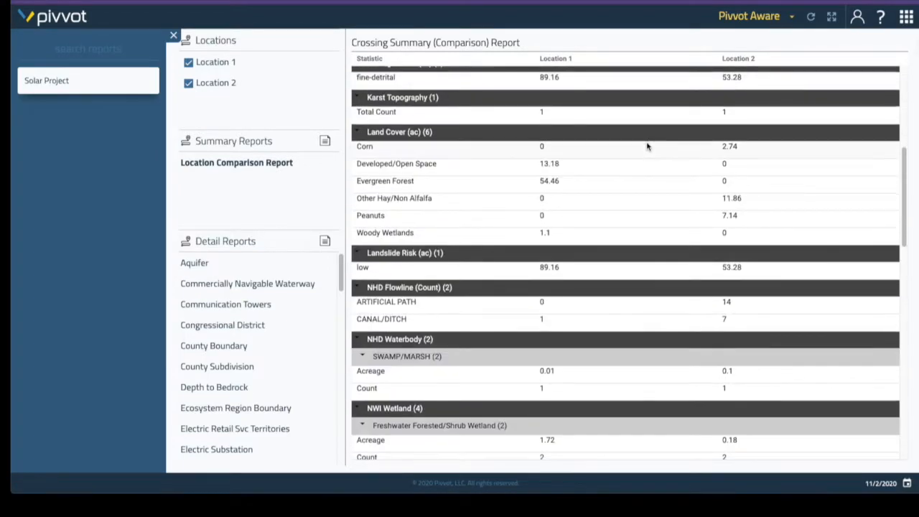
{"action": "scroll", "coordinate": [646, 147], "scroll_direction": "down", "scroll_amount": 5}
{"action": "scroll", "coordinate": [646, 149], "scroll_direction": "down", "scroll_amount": 5}
{"action": "scroll", "coordinate": [645, 151], "scroll_direction": "down", "scroll_amount": 3}
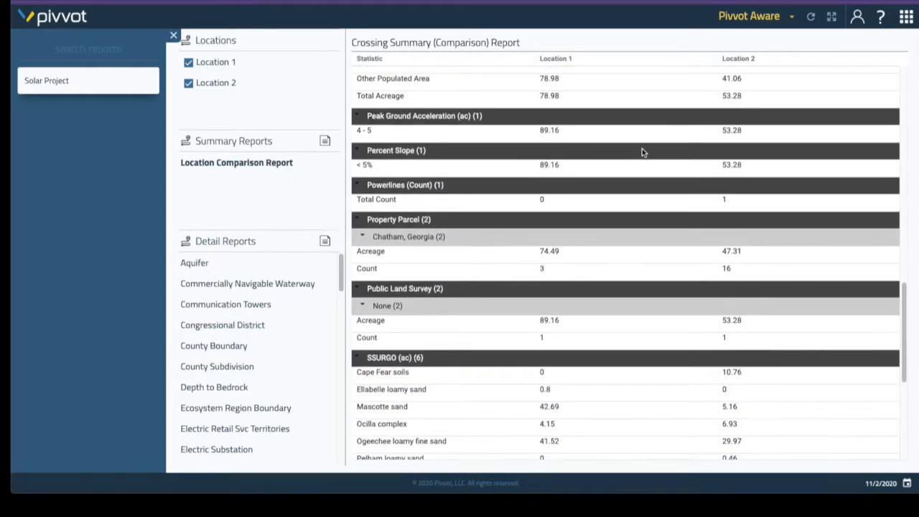
{"action": "scroll", "coordinate": [641, 149], "scroll_direction": "down", "scroll_amount": 1}
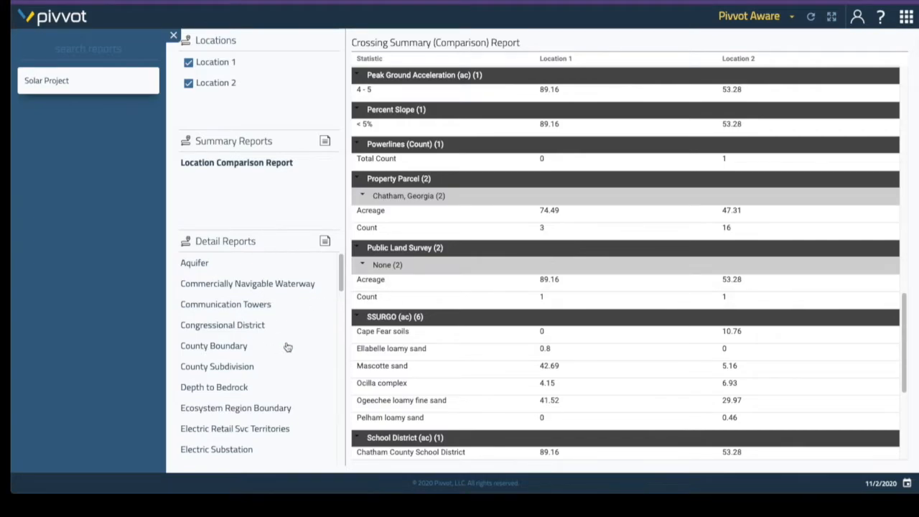
Open the Property Parcel detail report and map the first Location 1 parcel record.
{"action": "scroll", "coordinate": [285, 346], "scroll_direction": "down", "scroll_amount": 3}
{"action": "scroll", "coordinate": [285, 346], "scroll_direction": "down", "scroll_amount": 5}
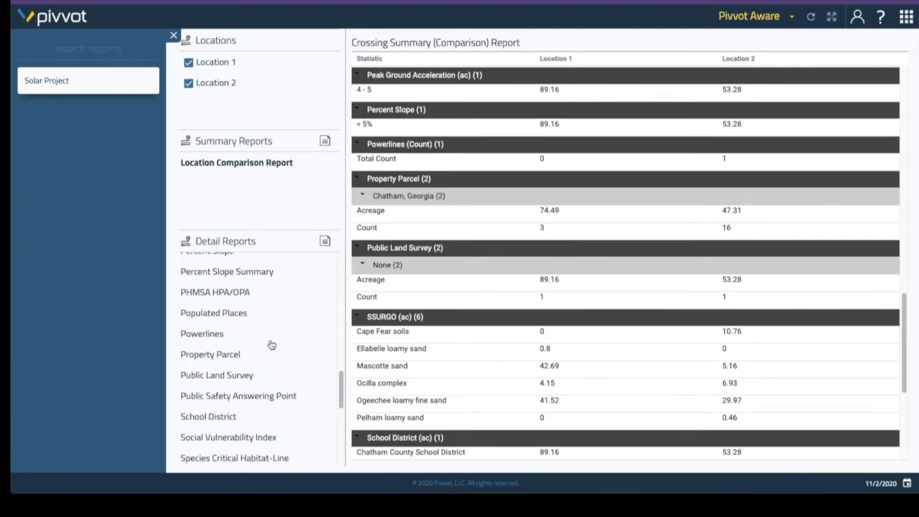
{"action": "left_click", "coordinate": [233, 355]}
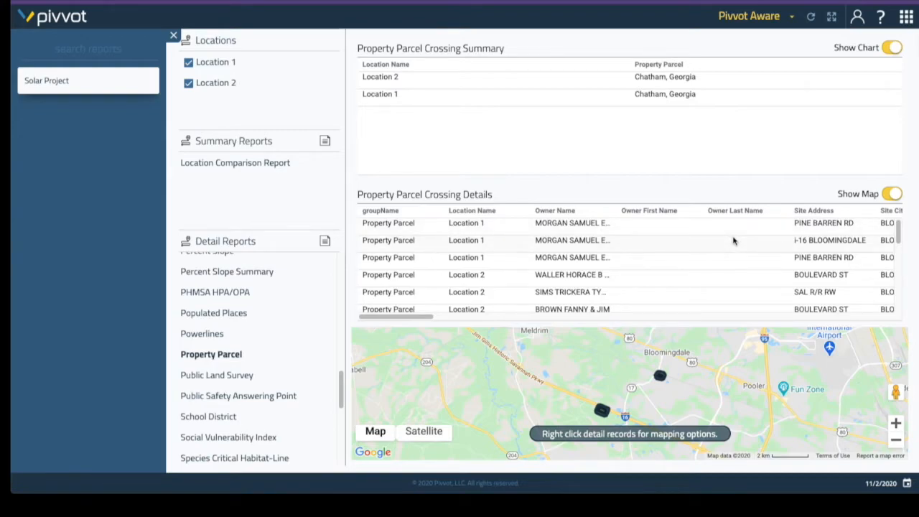
{"action": "right_click", "coordinate": [493, 225]}
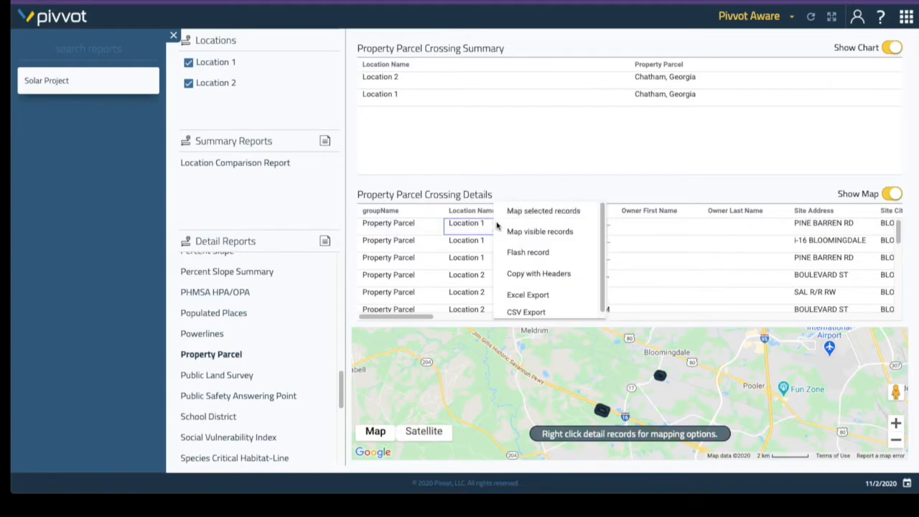
{"action": "left_click", "coordinate": [518, 210]}
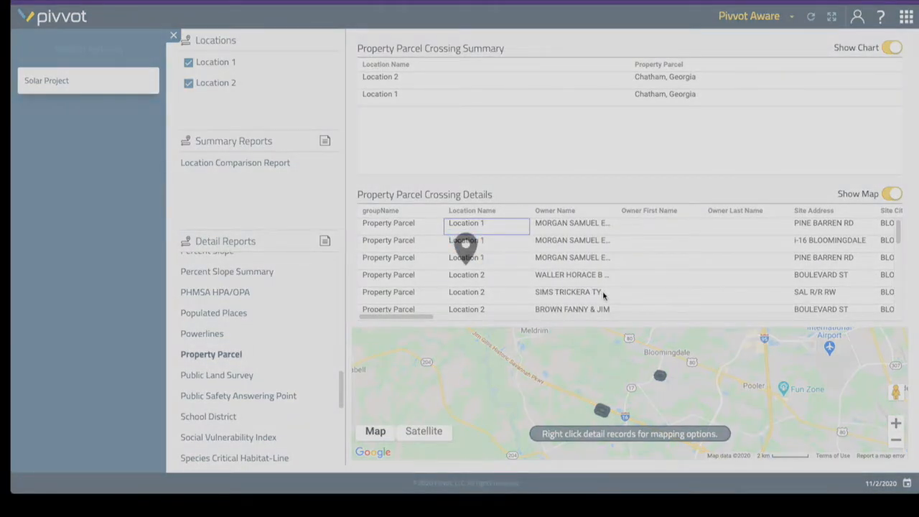